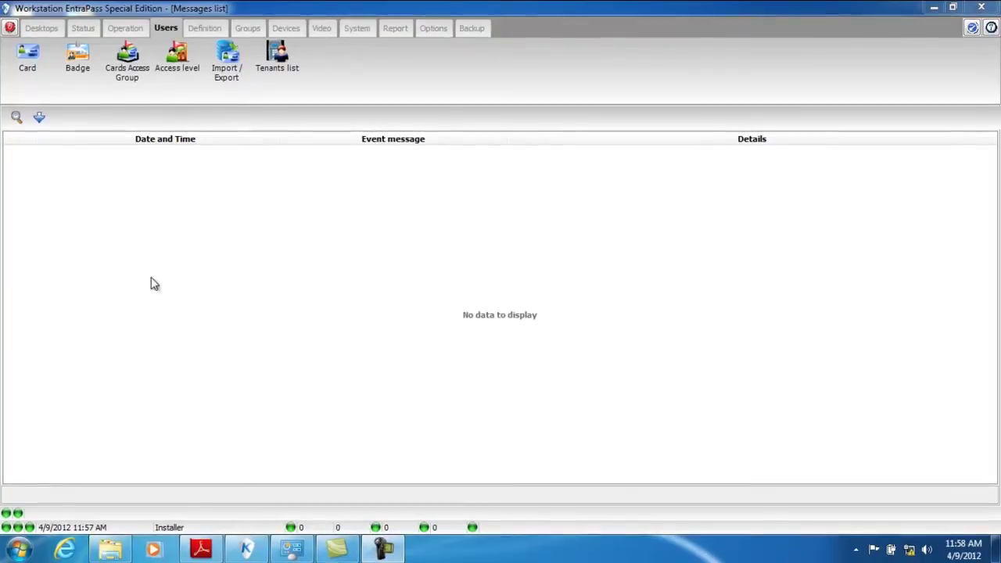
Open a blank card record, shift it aside to reveal the messages, then close it
click(27, 56)
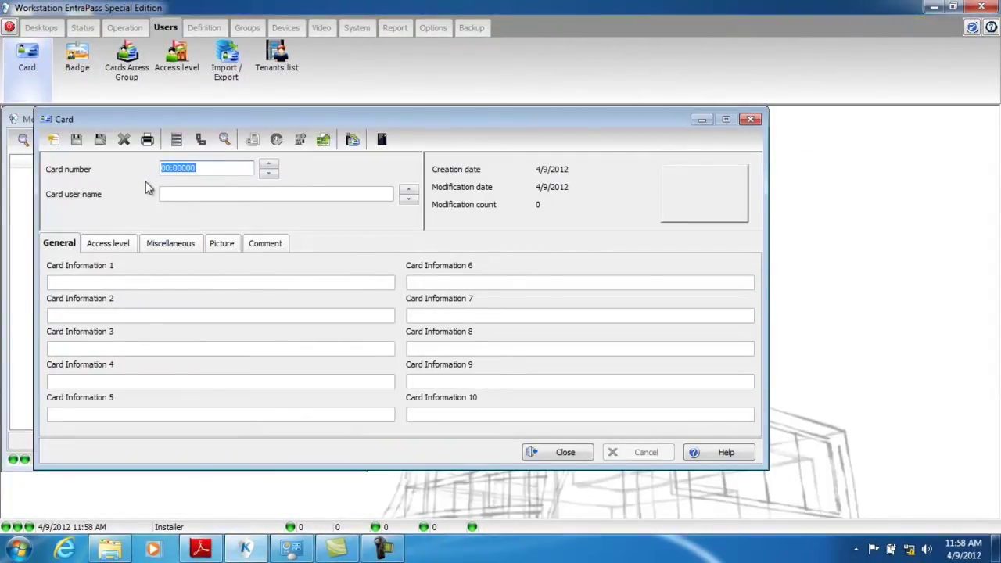
drag(255, 123, 602, 125)
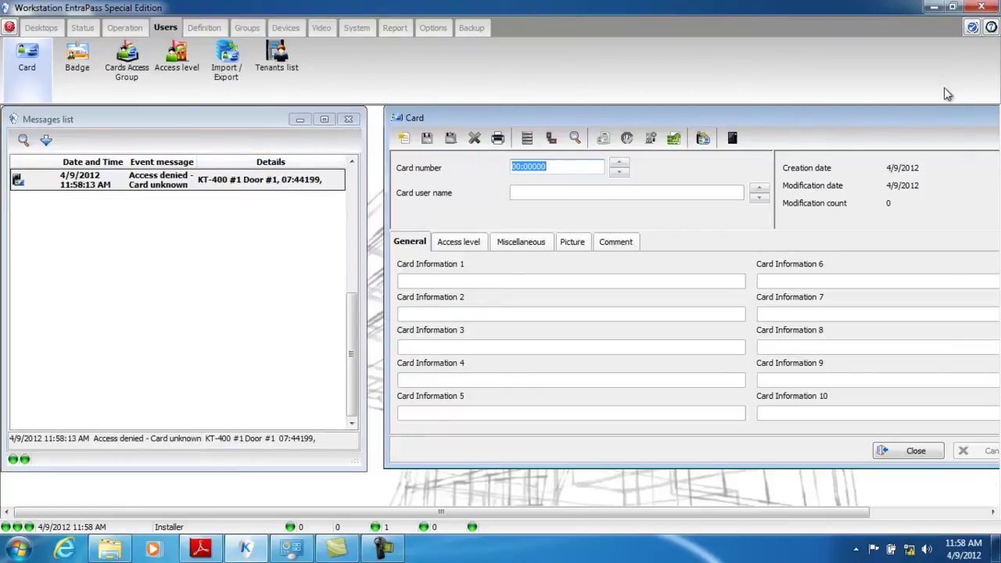
drag(930, 121, 720, 119)
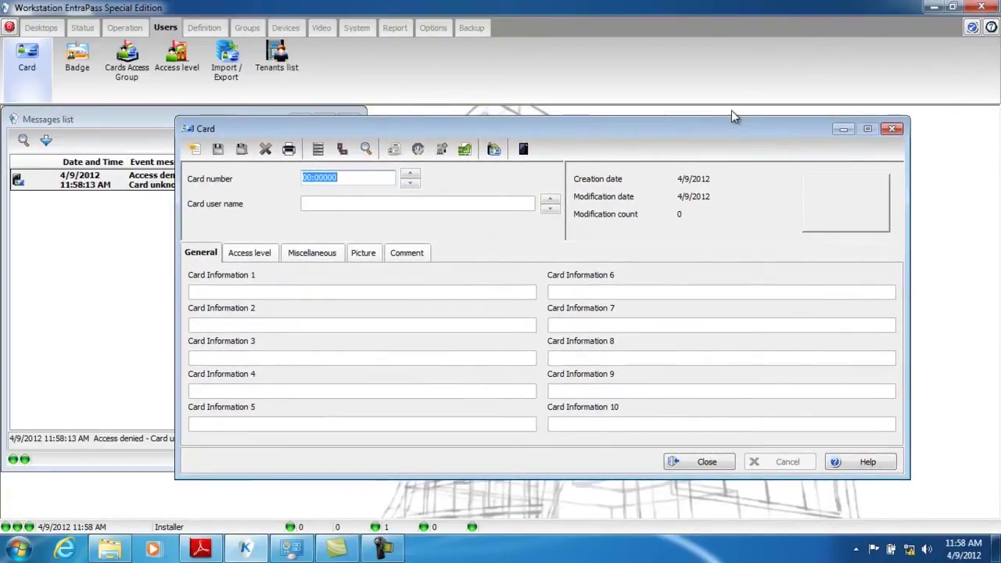
click(892, 128)
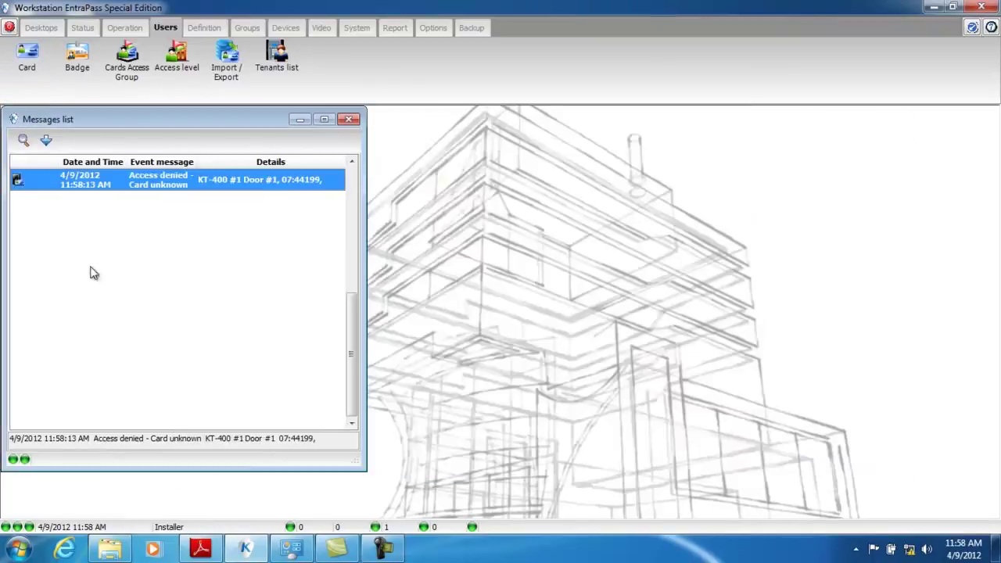
Create a card from the unknown-card denial event and enter the cardholder's full name as user name
right_click(156, 189)
mouse_move(192, 239)
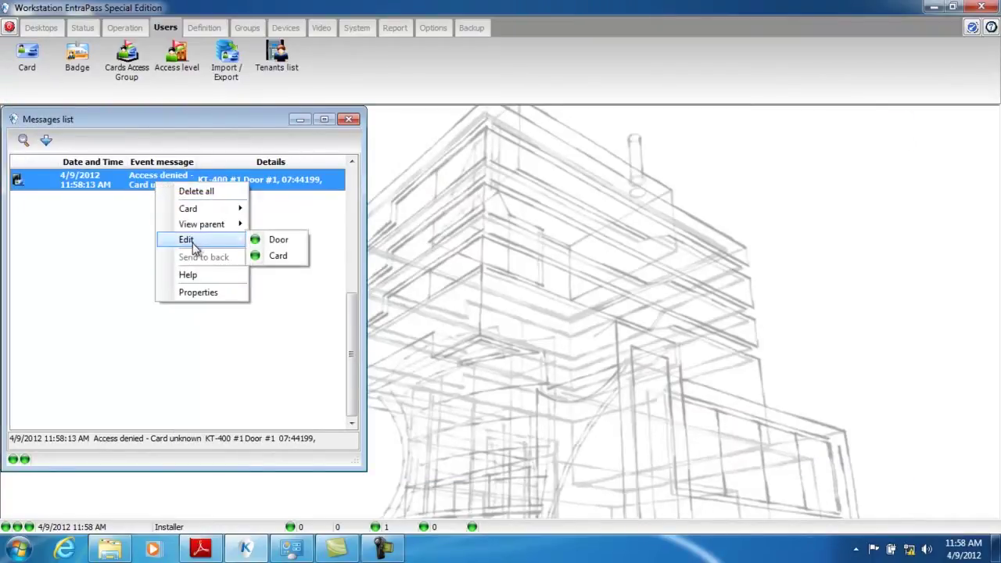
click(277, 257)
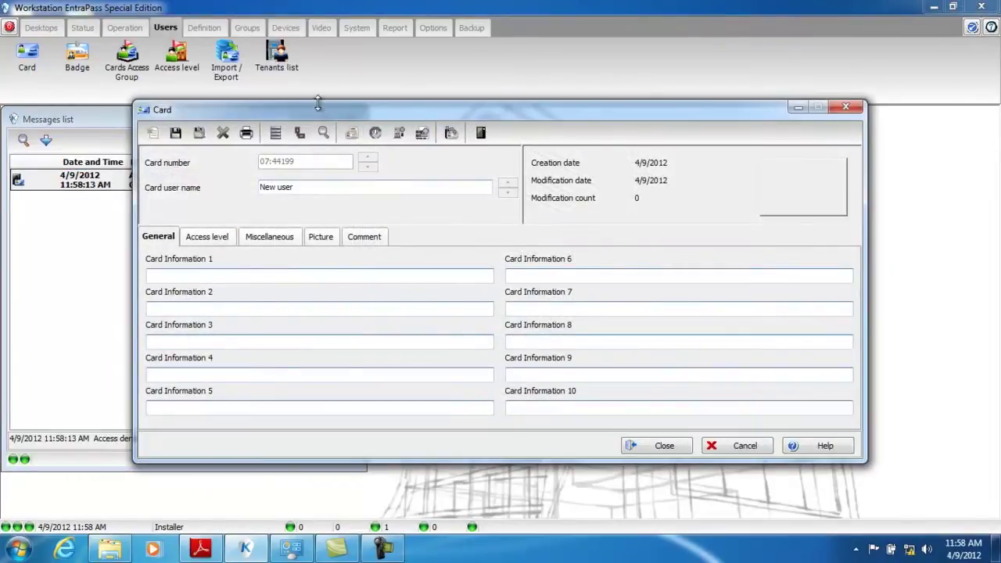
drag(327, 117, 560, 136)
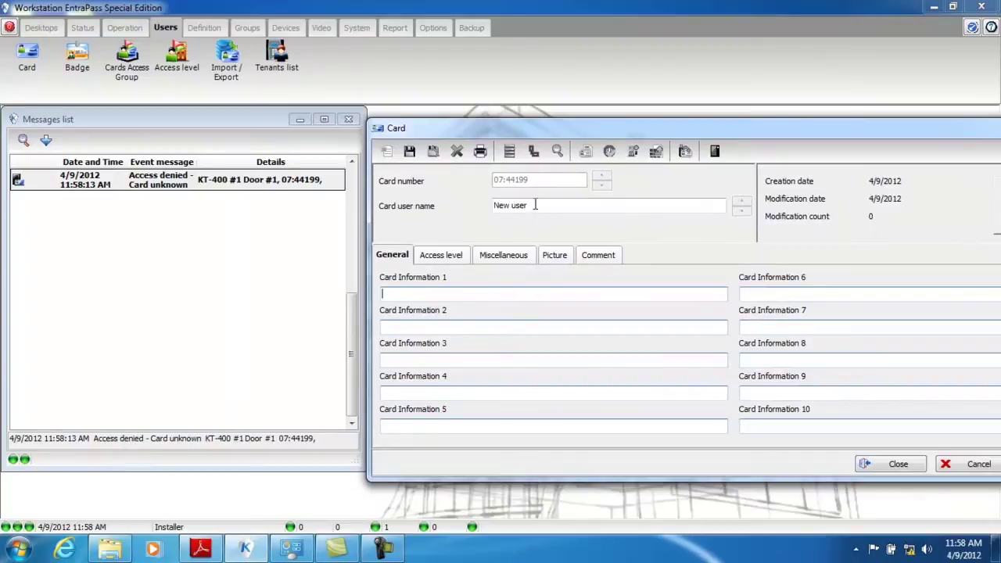
drag(538, 206, 480, 208)
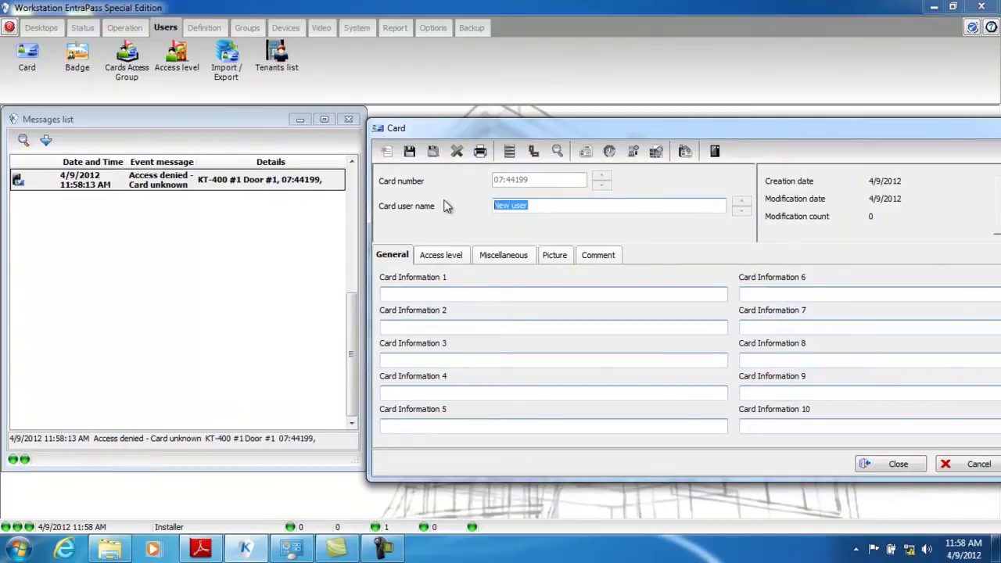
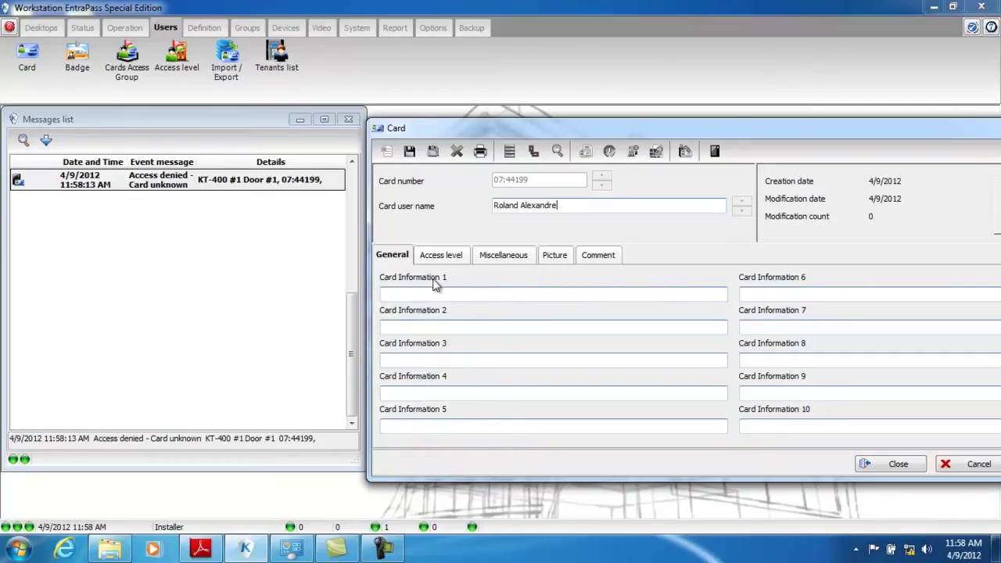
Relabel the 'Card Information 1' field as 'License plate' in Change labels
double_click(447, 278)
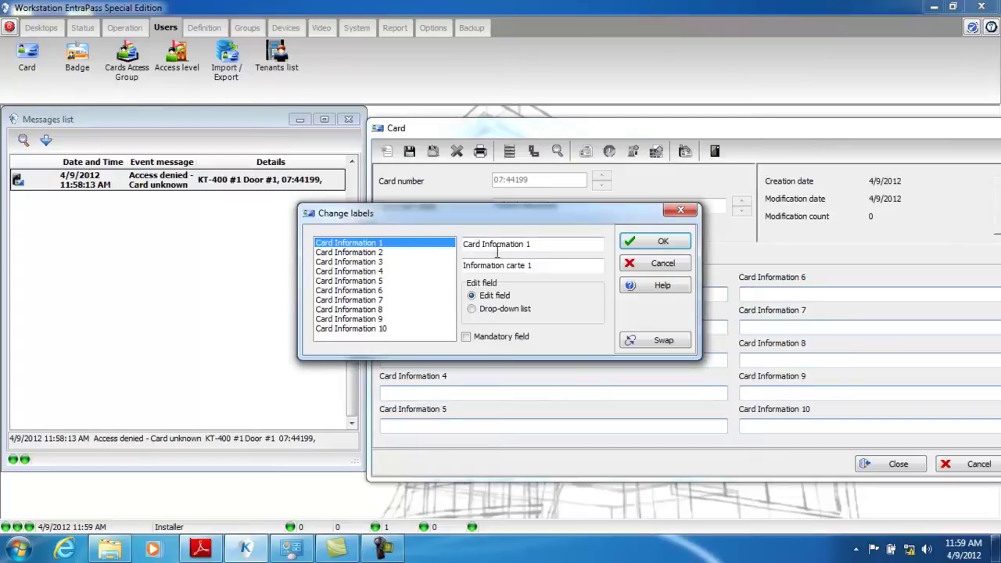
drag(541, 246, 461, 249)
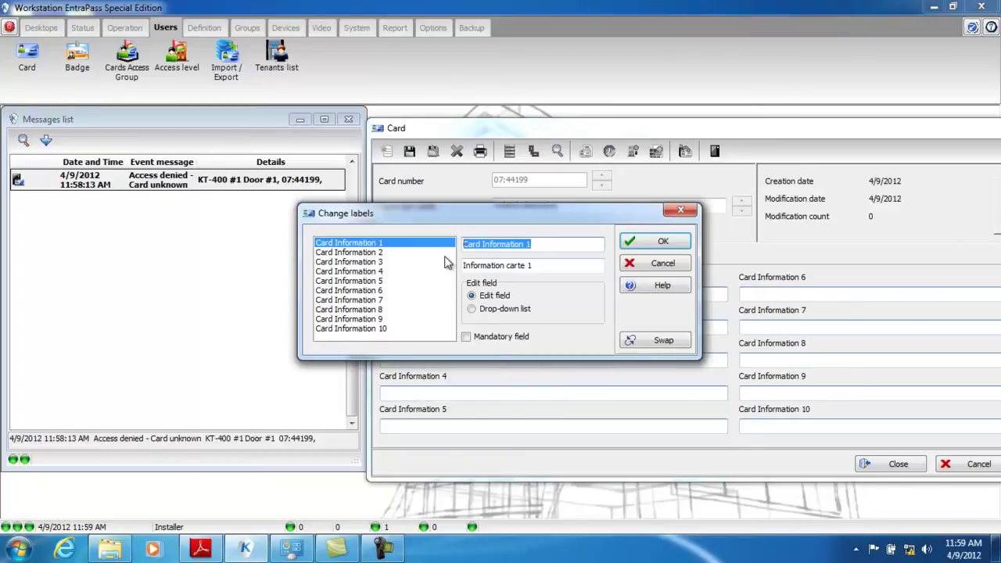
text(Li)
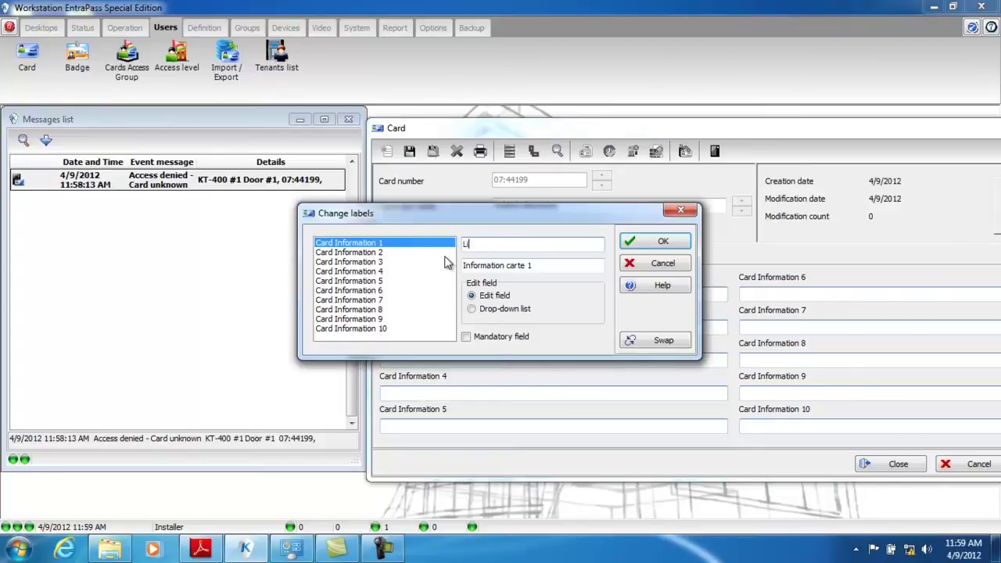
text(cense plate)
click(663, 242)
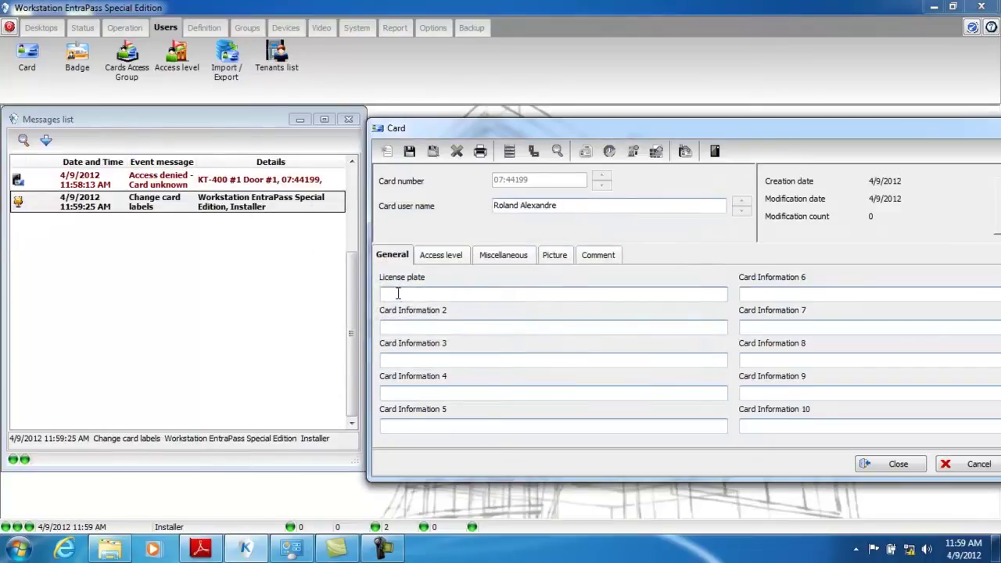
Enter the vehicle's license plate value in the License plate field
click(397, 293)
text(ADR)
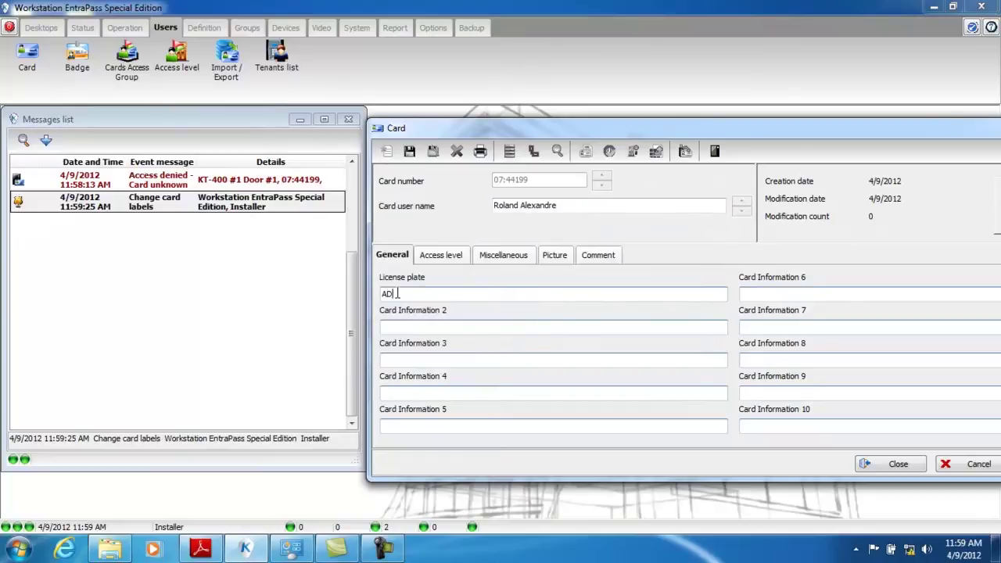
text( 756)
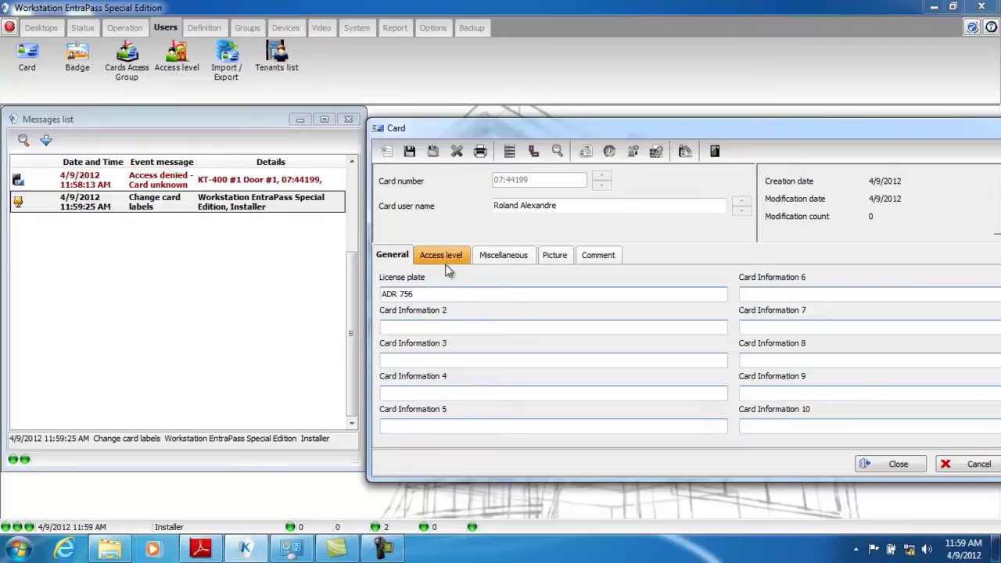
click(449, 262)
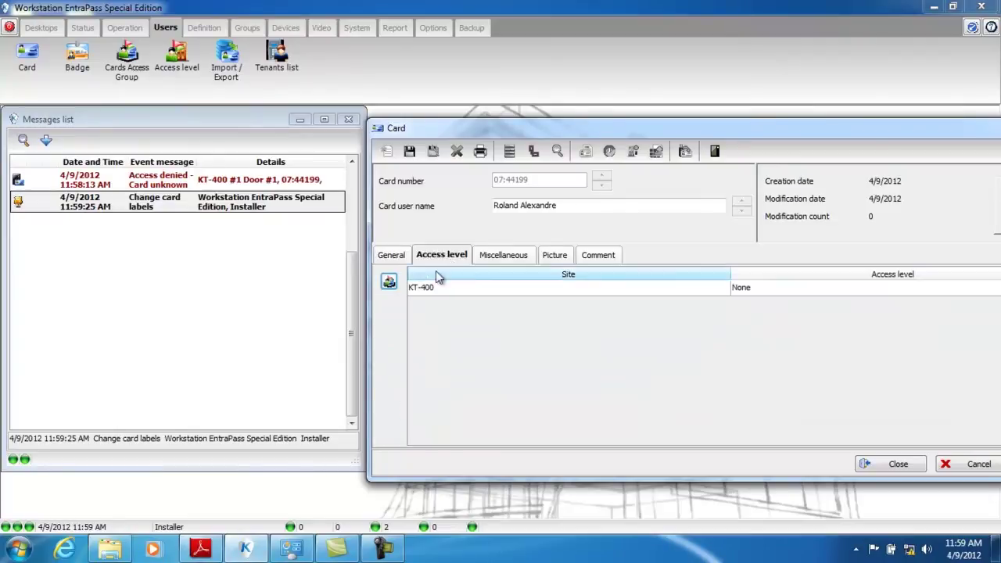
Assign site KT-400 the access level 'KT-400 - Always valid, all doors'
drag(811, 130, 699, 153)
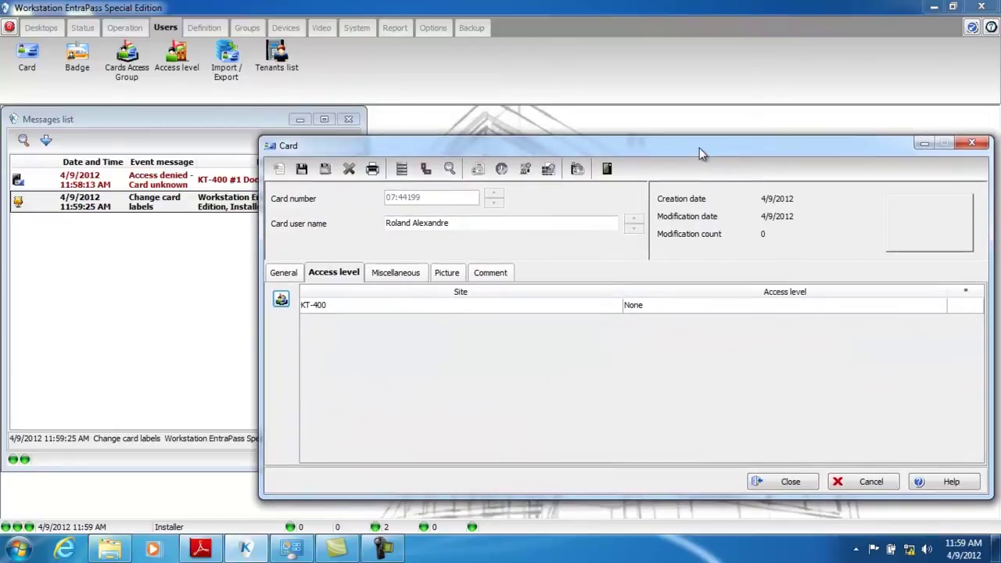
click(661, 309)
click(669, 312)
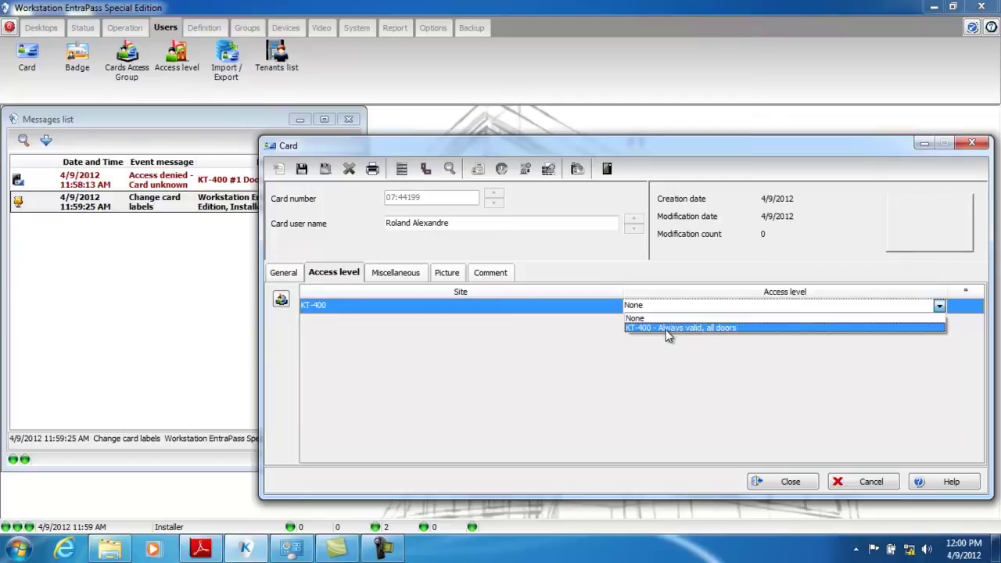
click(671, 332)
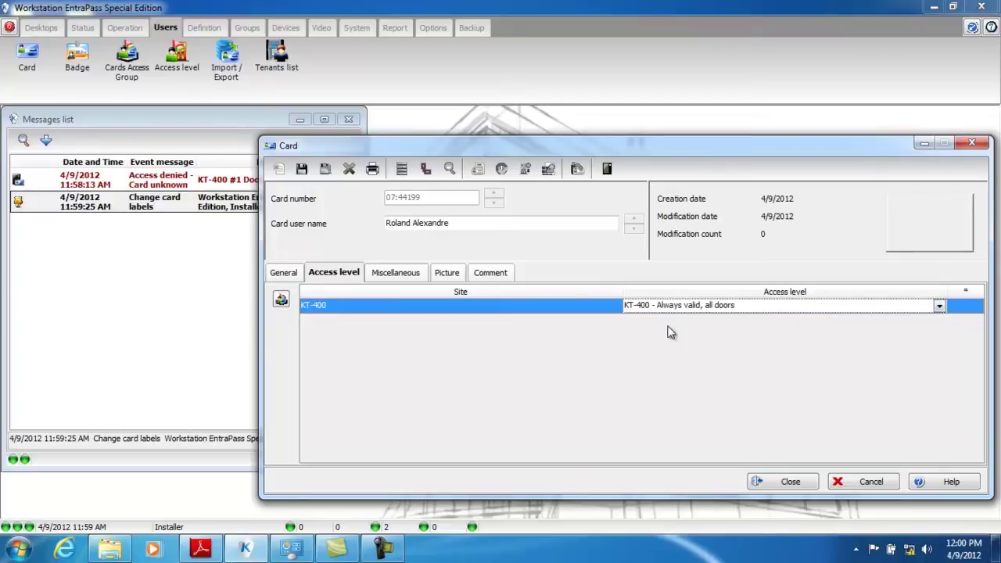
click(395, 276)
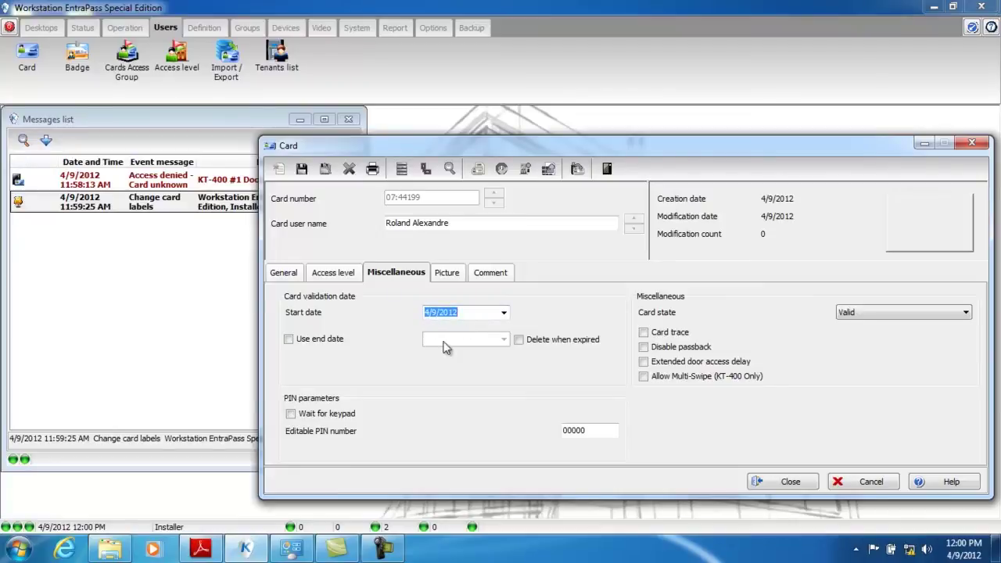
Enable an end date of 4/10/2012 on the card, keeping its card state Valid
click(289, 341)
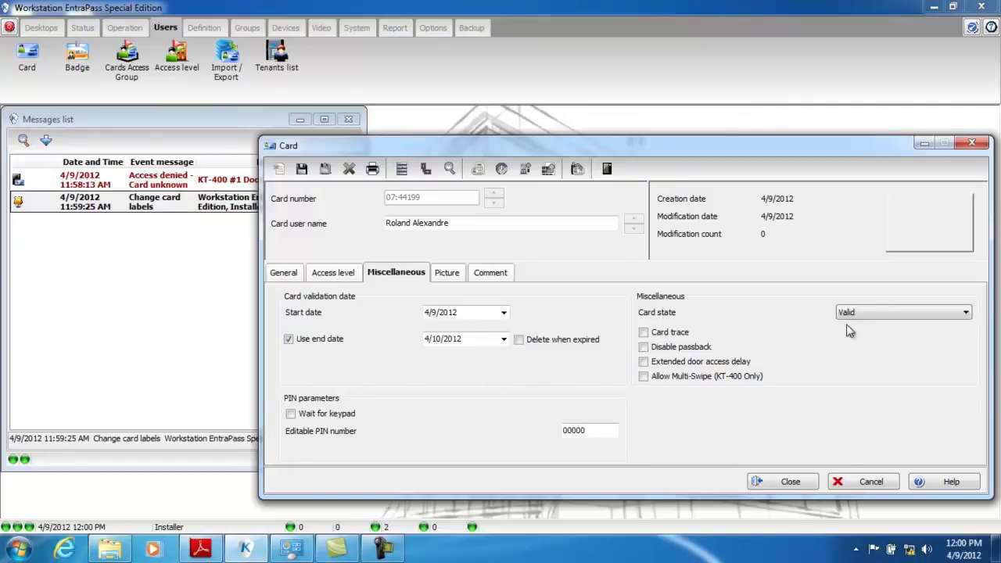
click(966, 314)
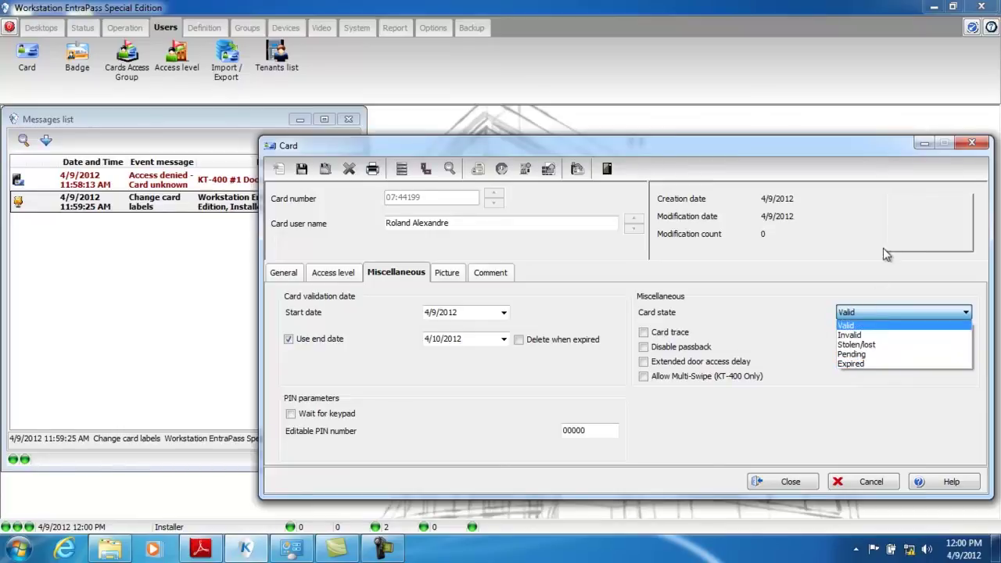
click(944, 290)
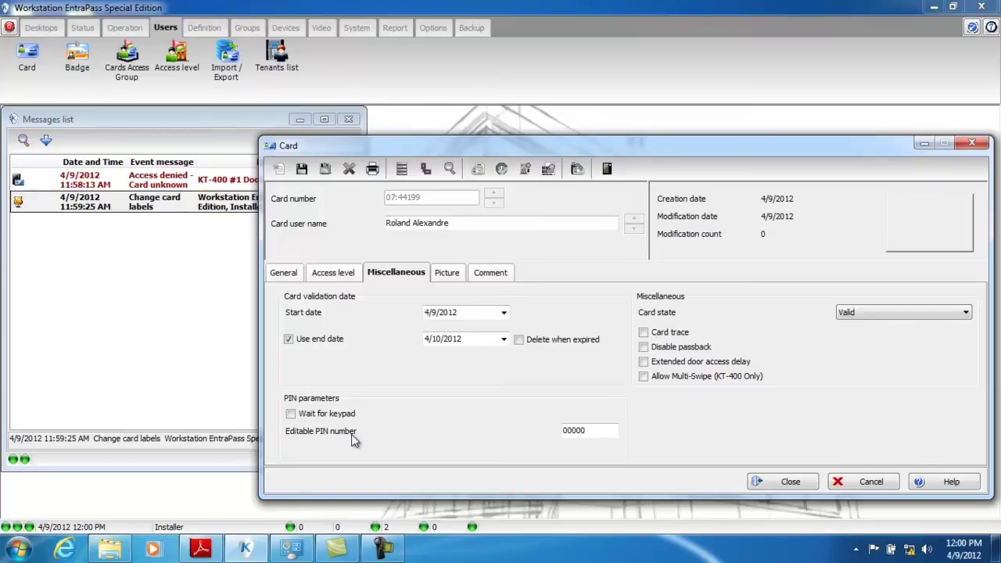
click(454, 275)
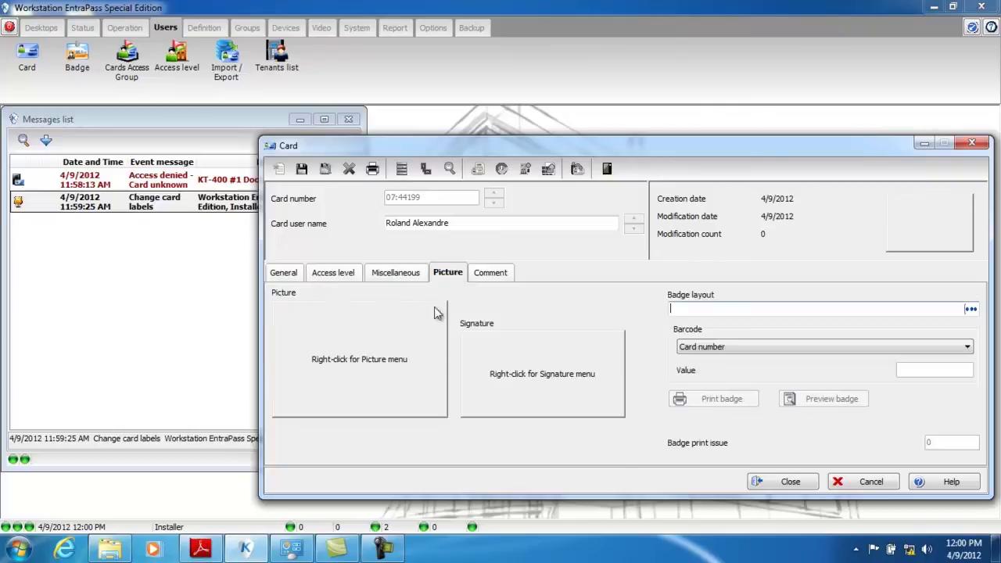
Load test.png as the card photo, save the card, and widen the messages list to full width
right_click(339, 352)
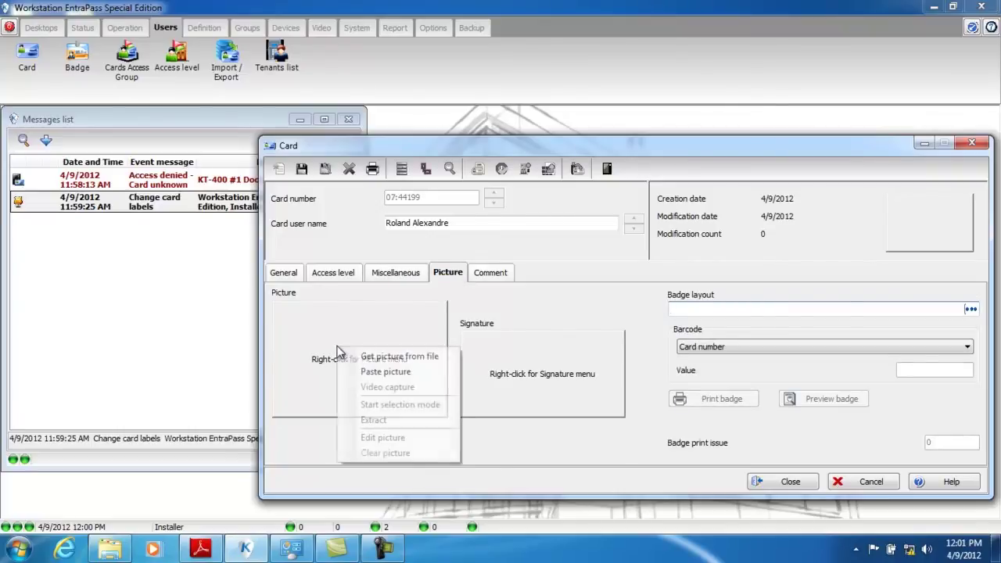
click(395, 357)
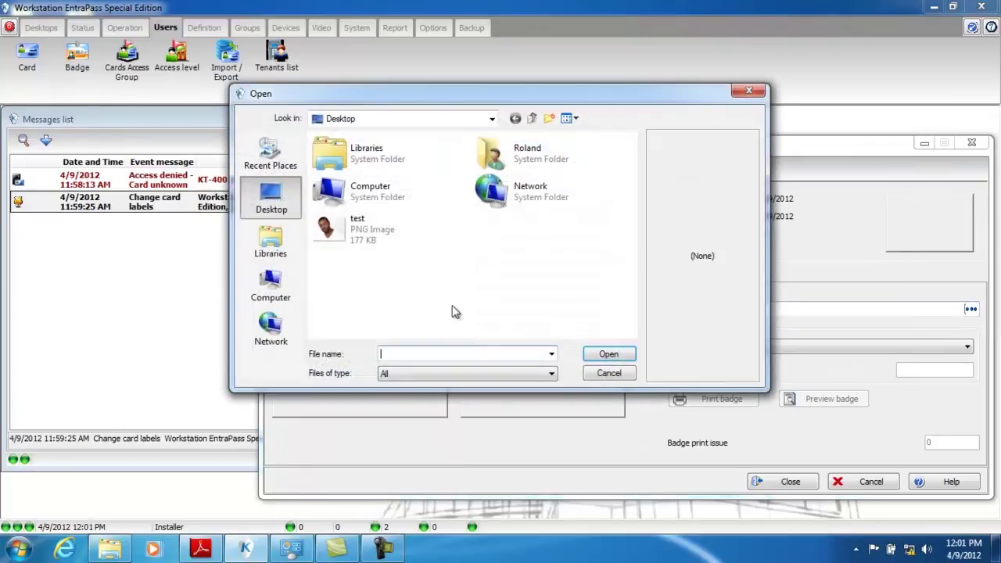
click(368, 235)
double_click(368, 234)
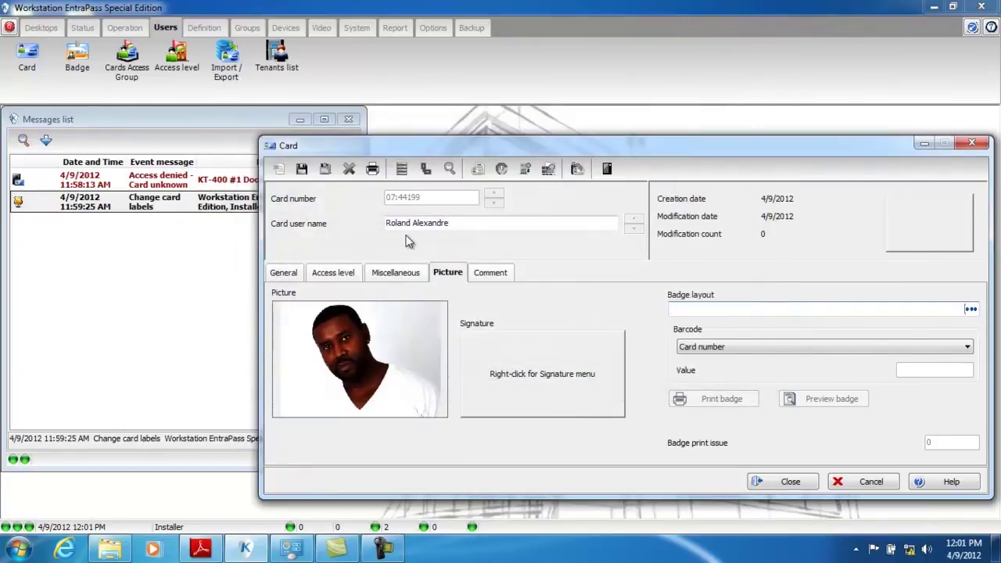
click(302, 170)
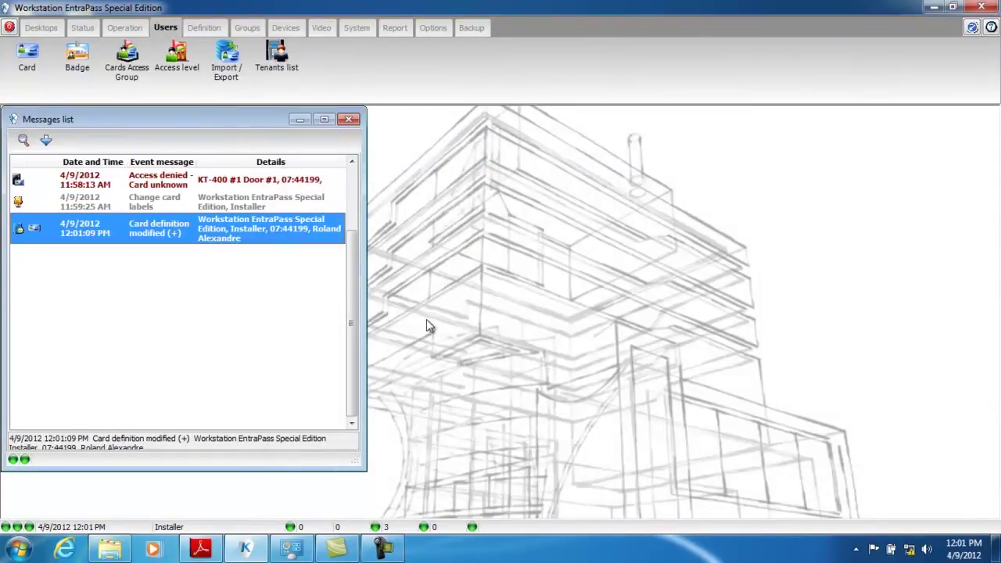
drag(365, 183, 991, 219)
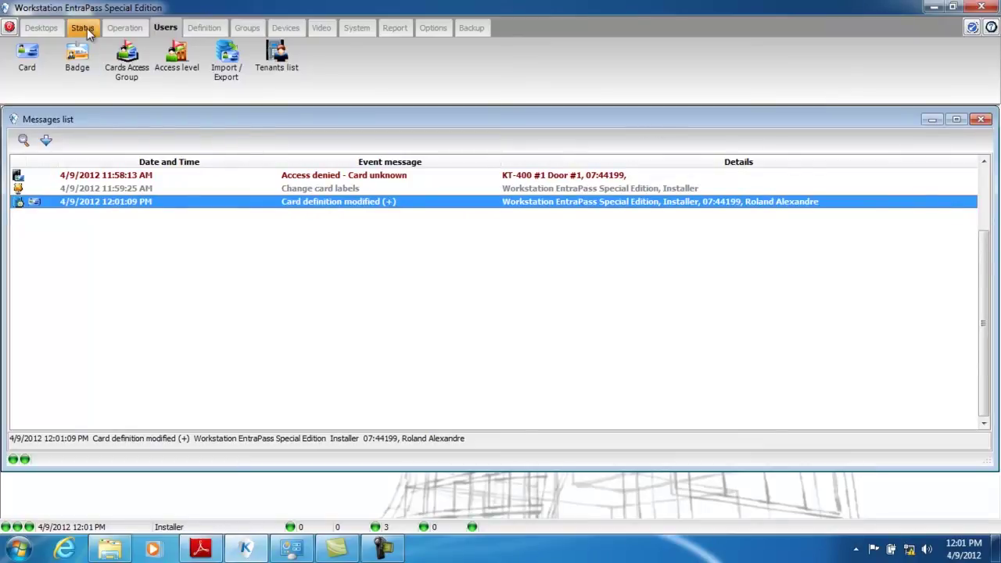
Turn on Picture screen in Desktop #1's messages desktop properties, apply it, and enlarge the photo window
click(43, 30)
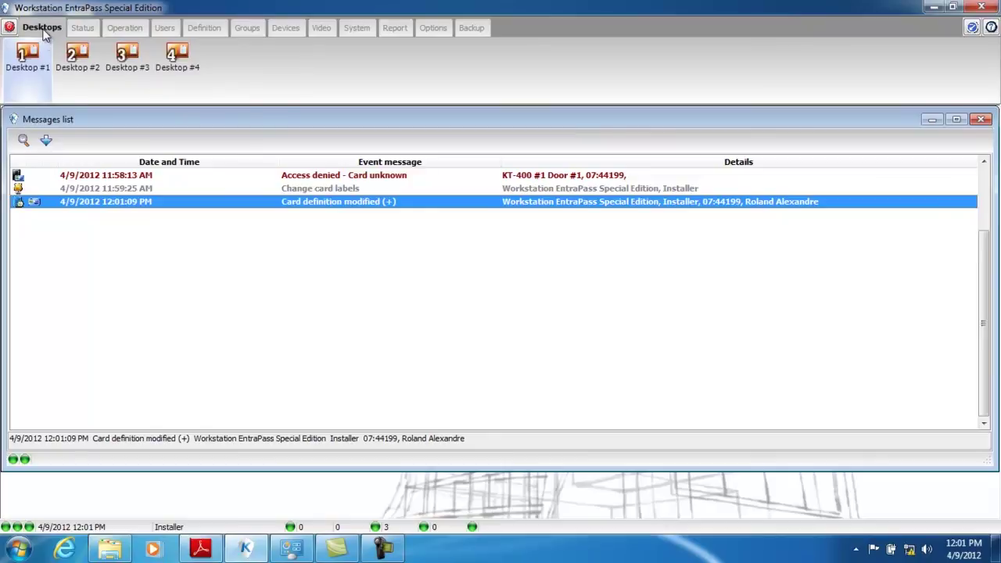
right_click(24, 64)
click(67, 92)
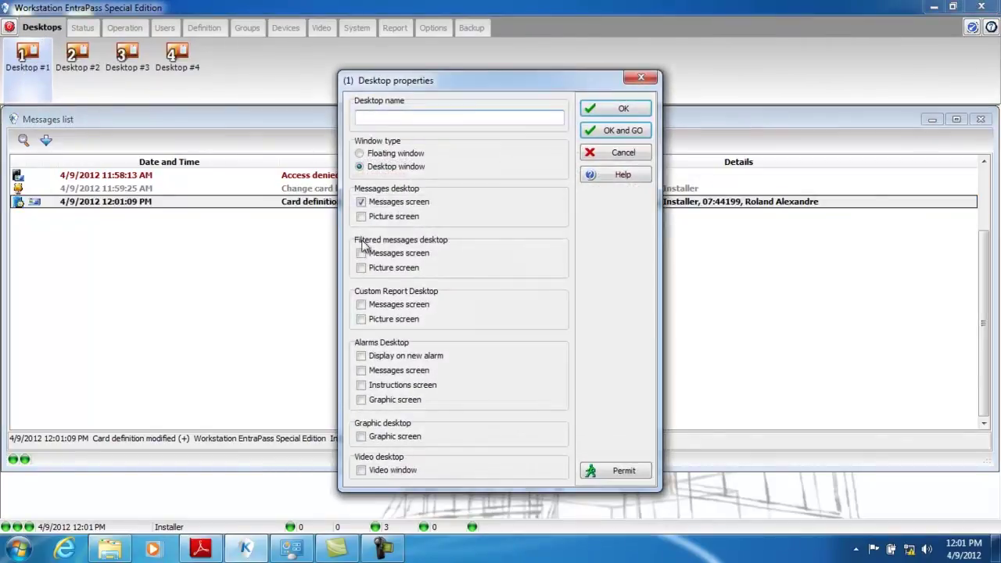
click(360, 217)
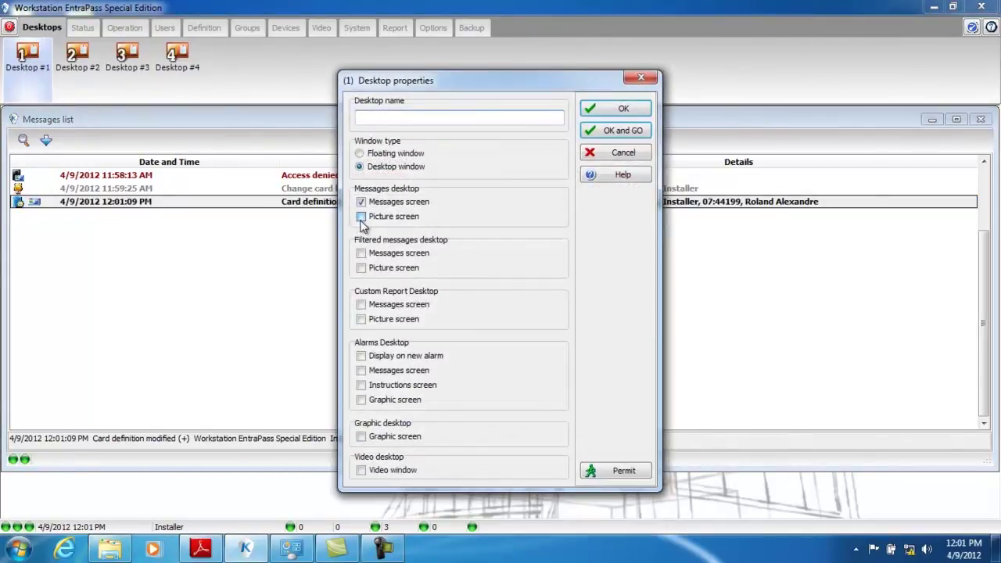
click(640, 132)
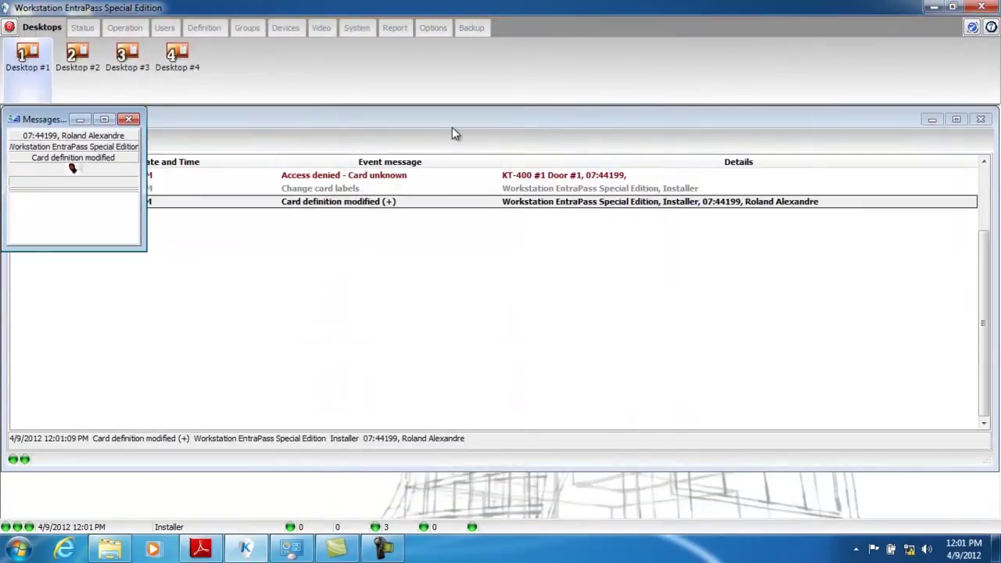
drag(67, 247, 82, 371)
drag(146, 256, 167, 256)
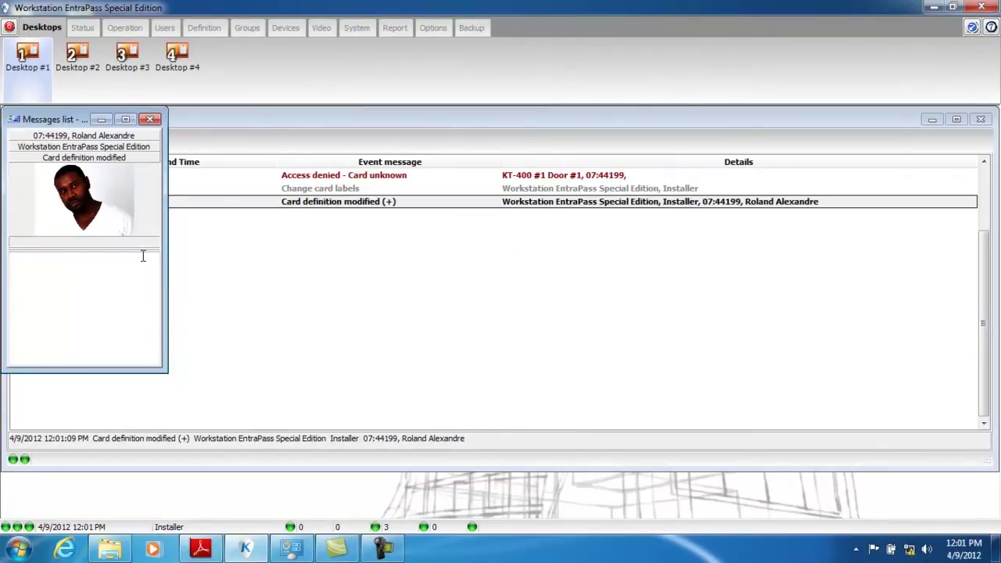